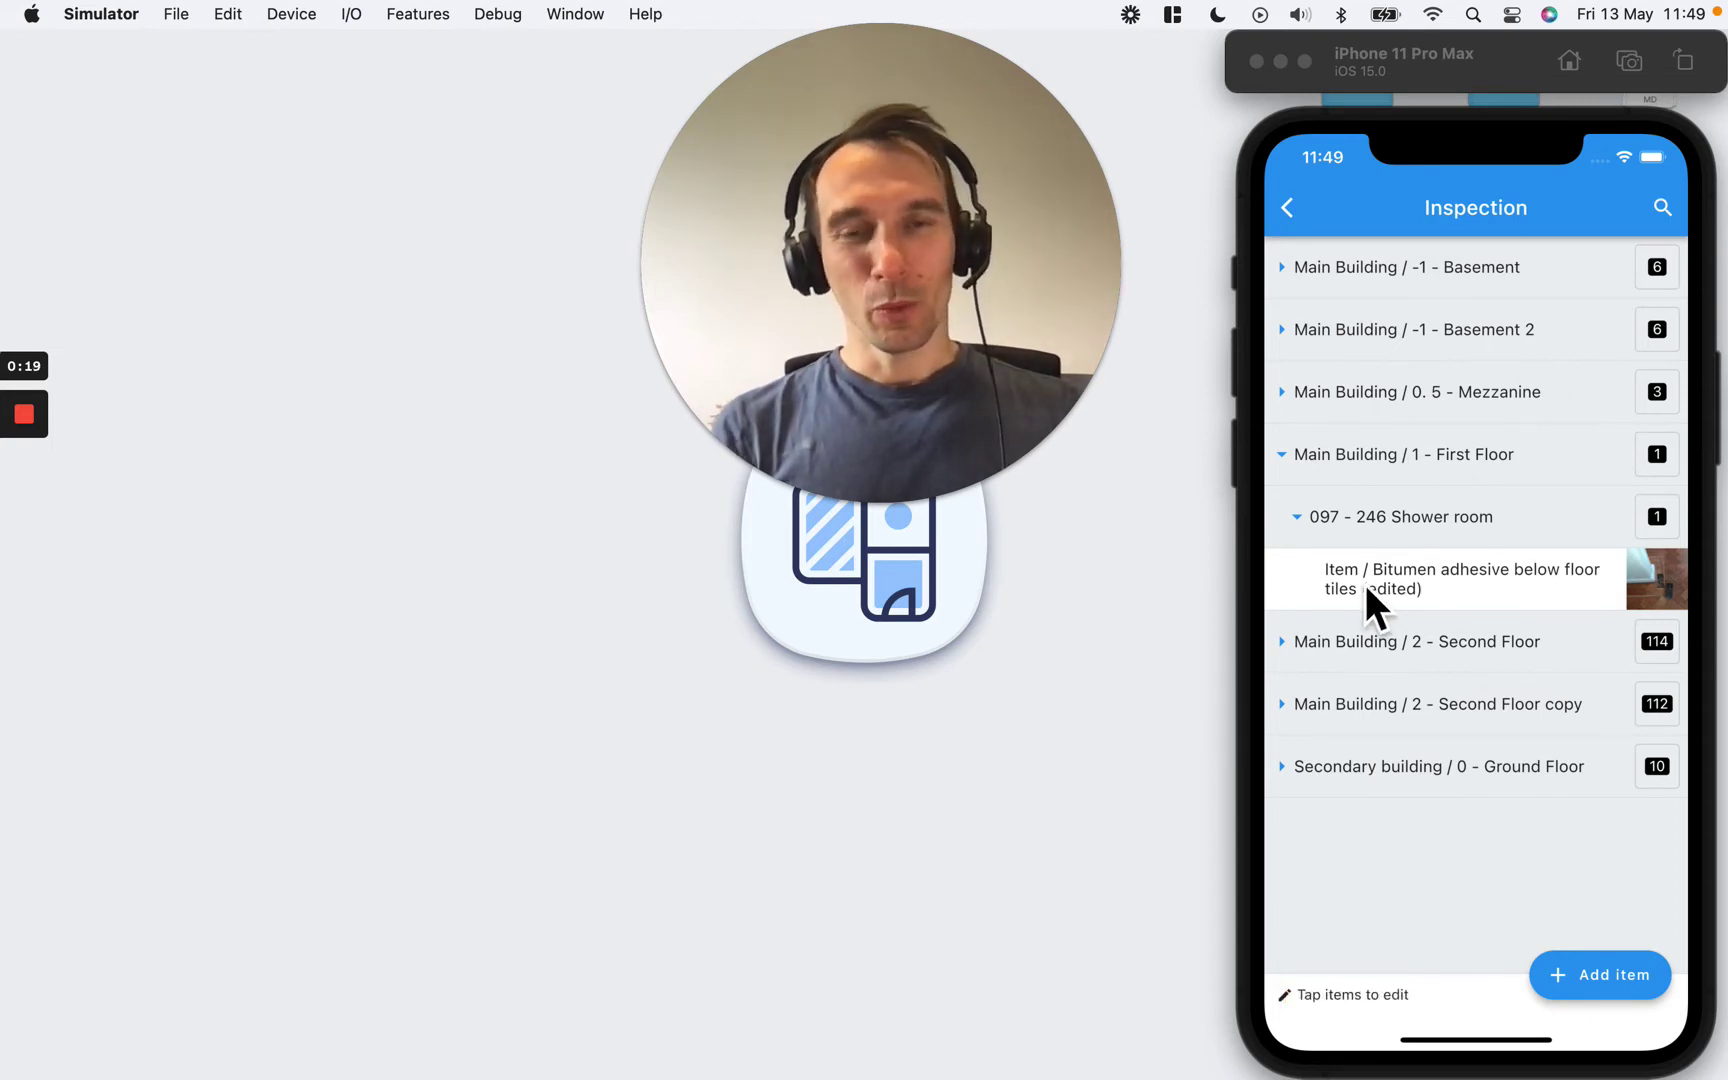
- Swipe the bitumen adhesive item and open the Shower room group's Add/Edit/Copy All Items menu
{"action": "left_click_drag", "start_coordinate": [1351, 585], "coordinate": [1515, 581]}
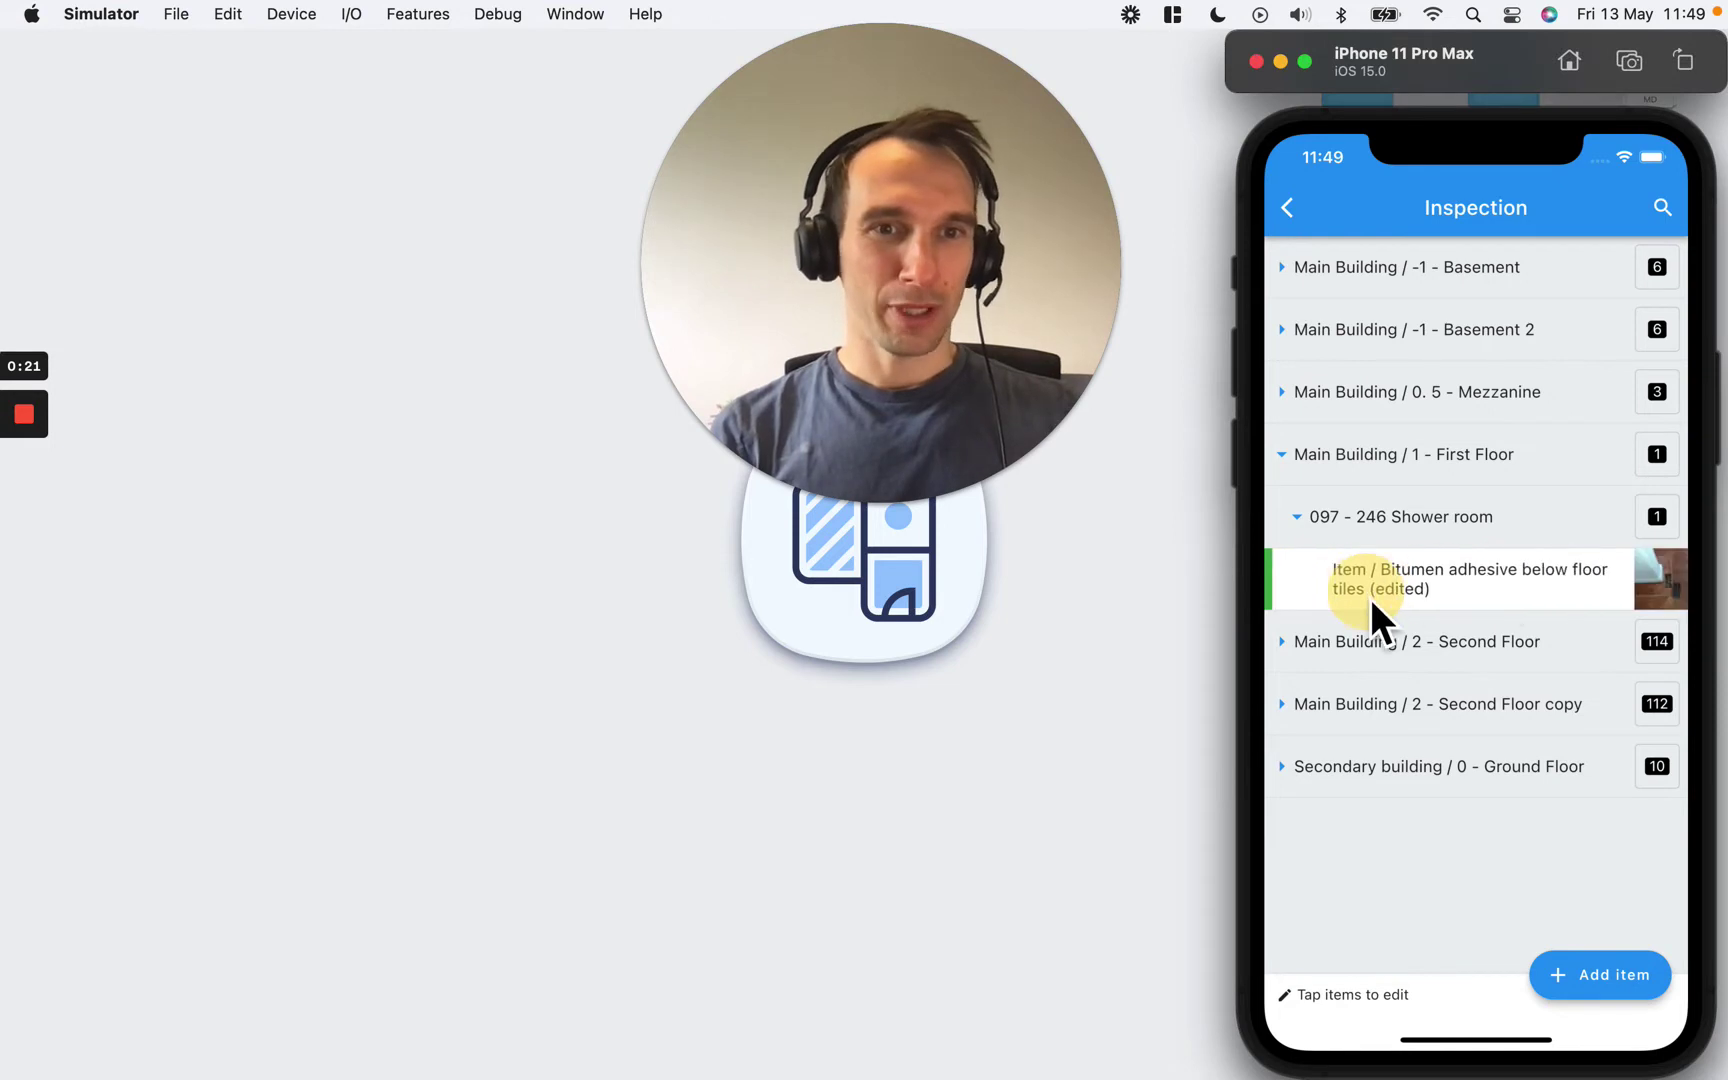
{"action": "left_click", "coordinate": [1658, 518]}
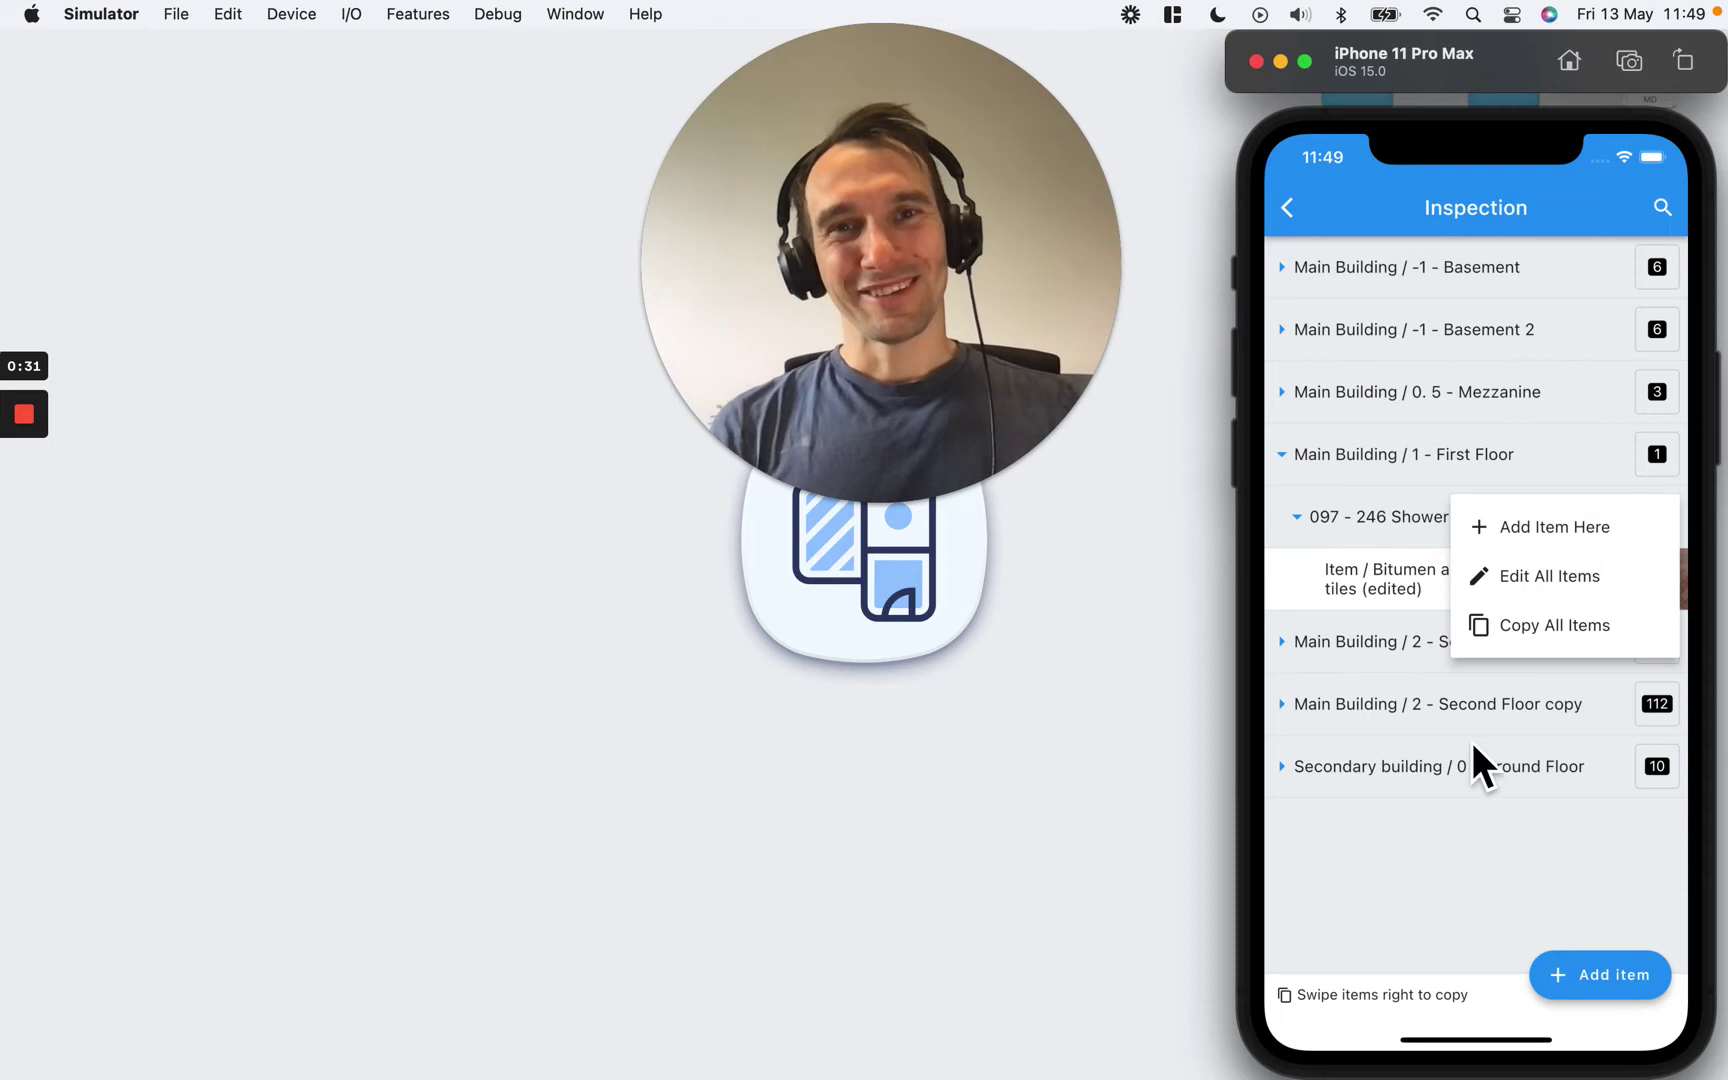
{"action": "left_click", "coordinate": [1429, 833]}
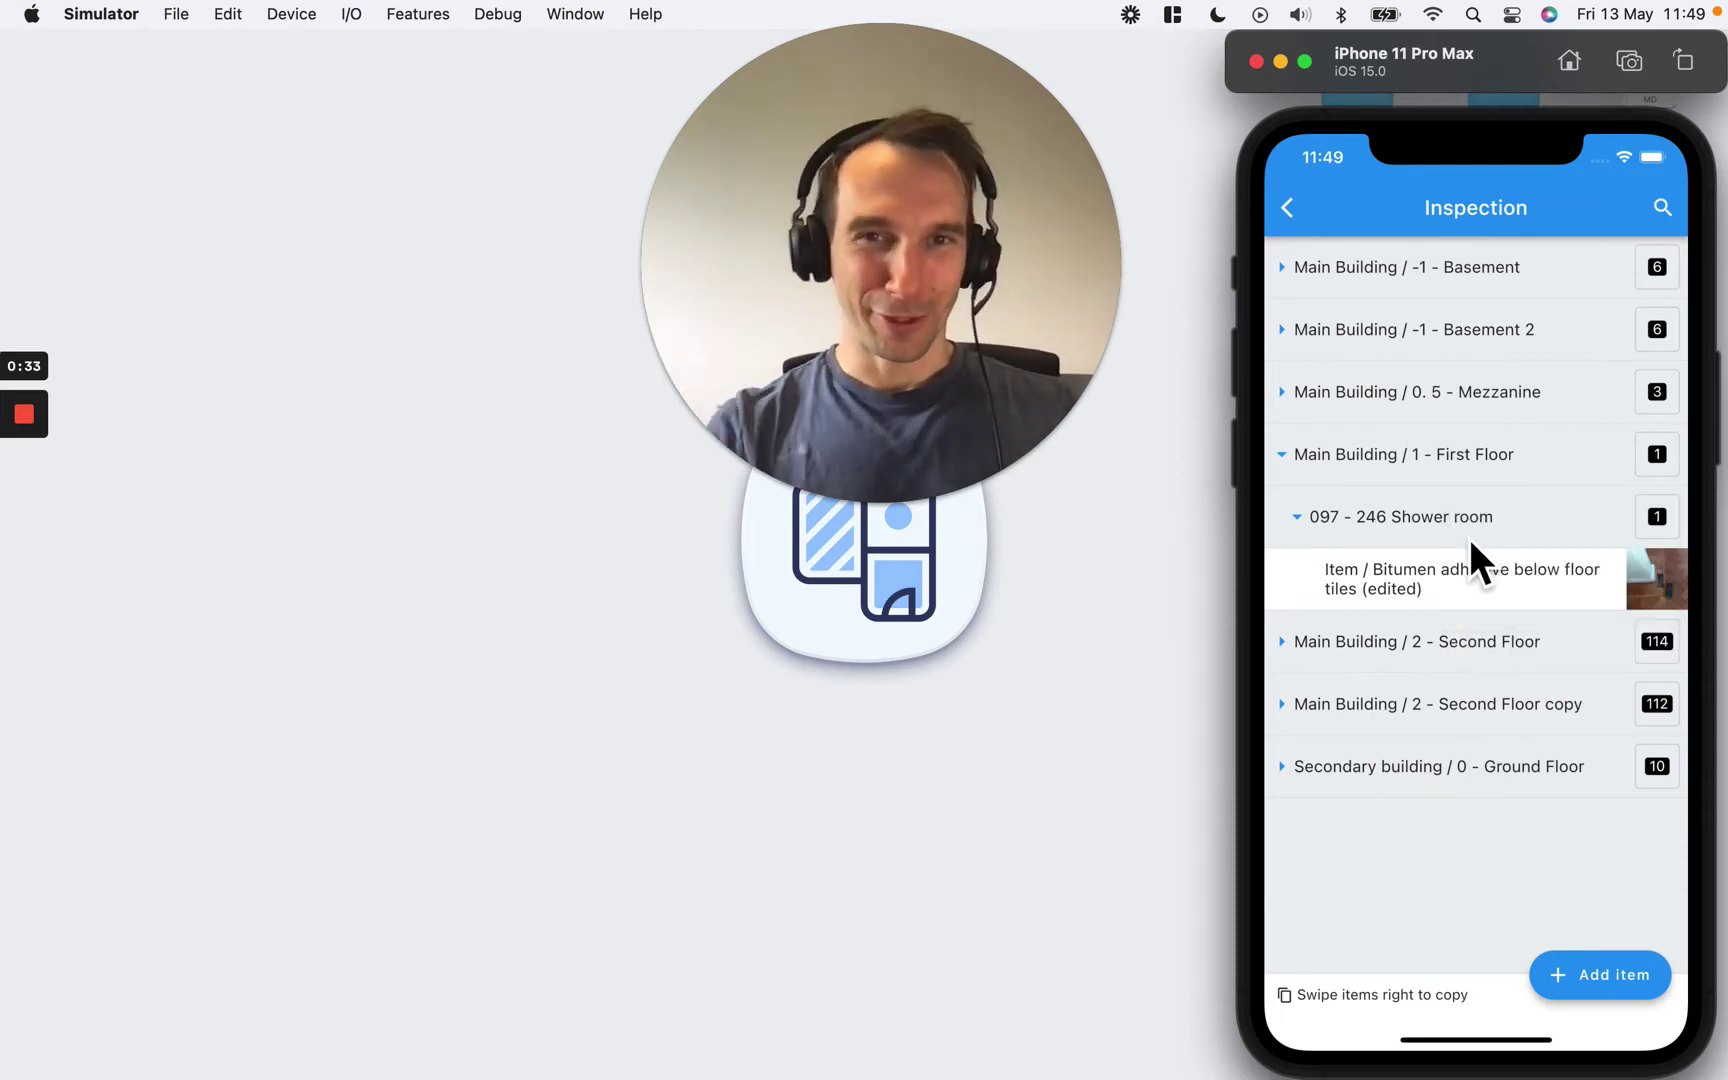
{"action": "left_click", "coordinate": [1659, 517]}
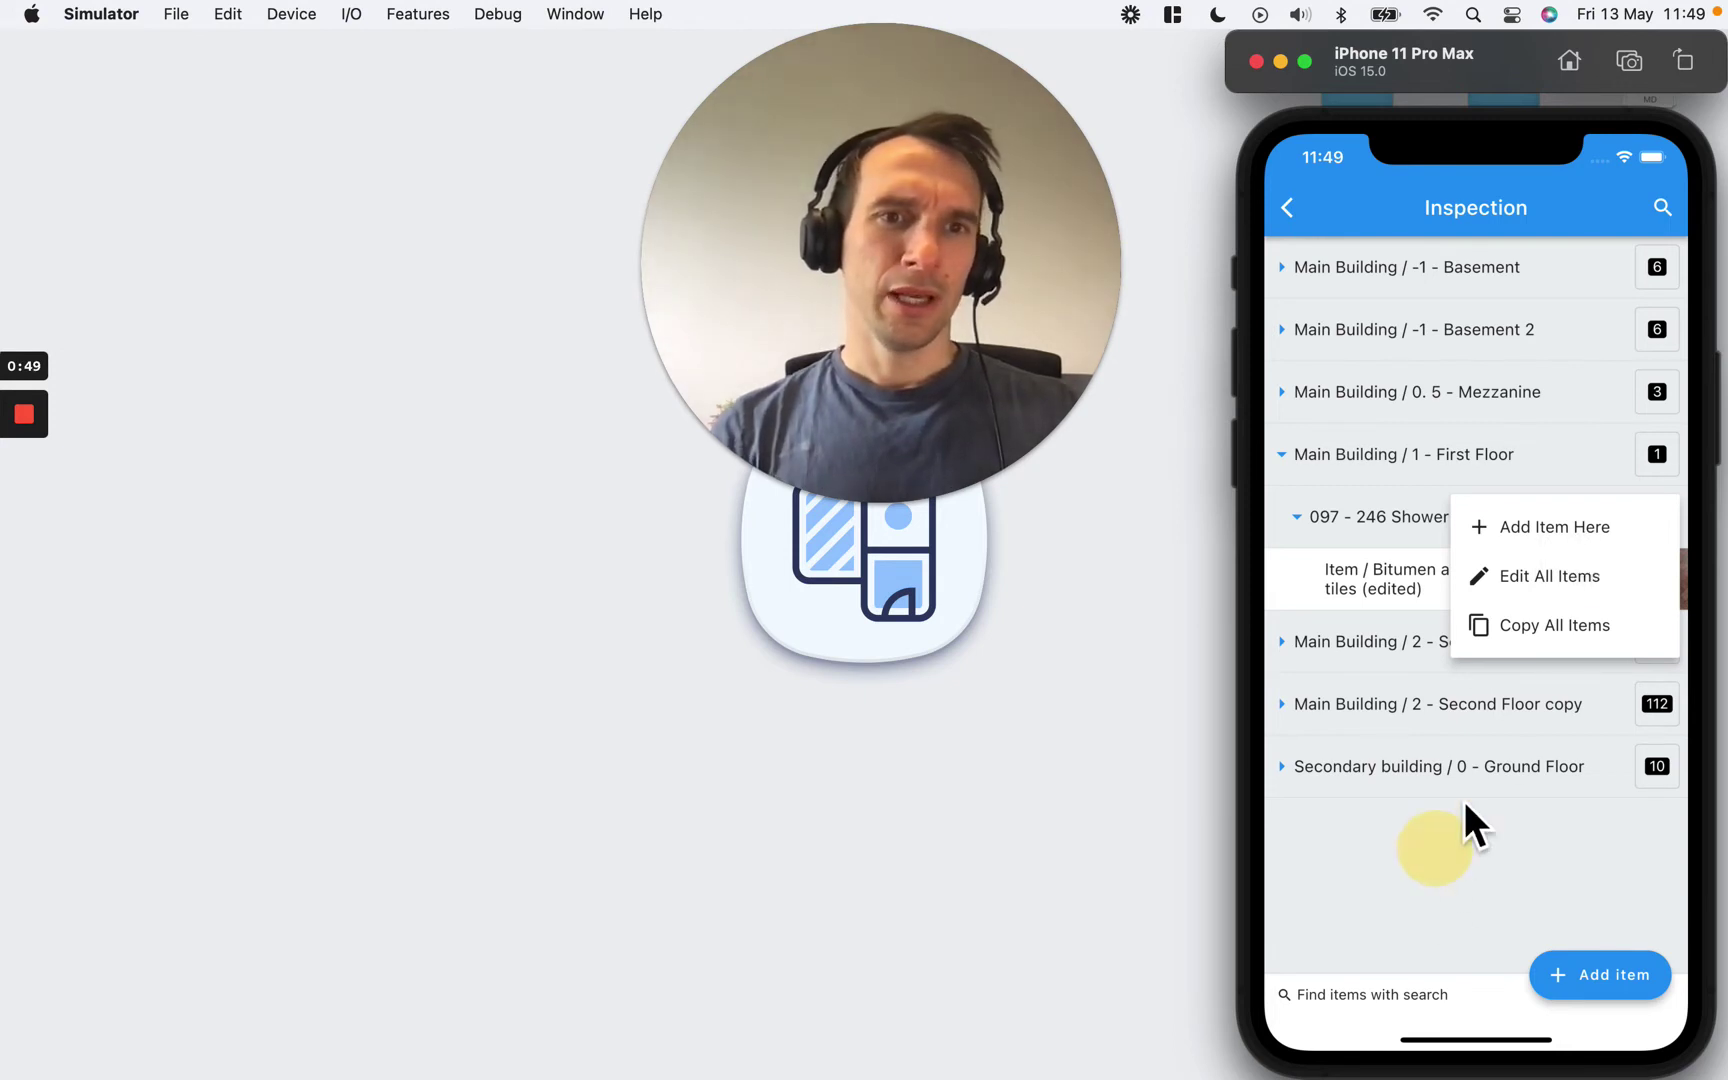
- Choose Add Item Here from the Shower room group's actions to open a prefilled new-item form
{"action": "left_click", "coordinate": [1431, 830]}
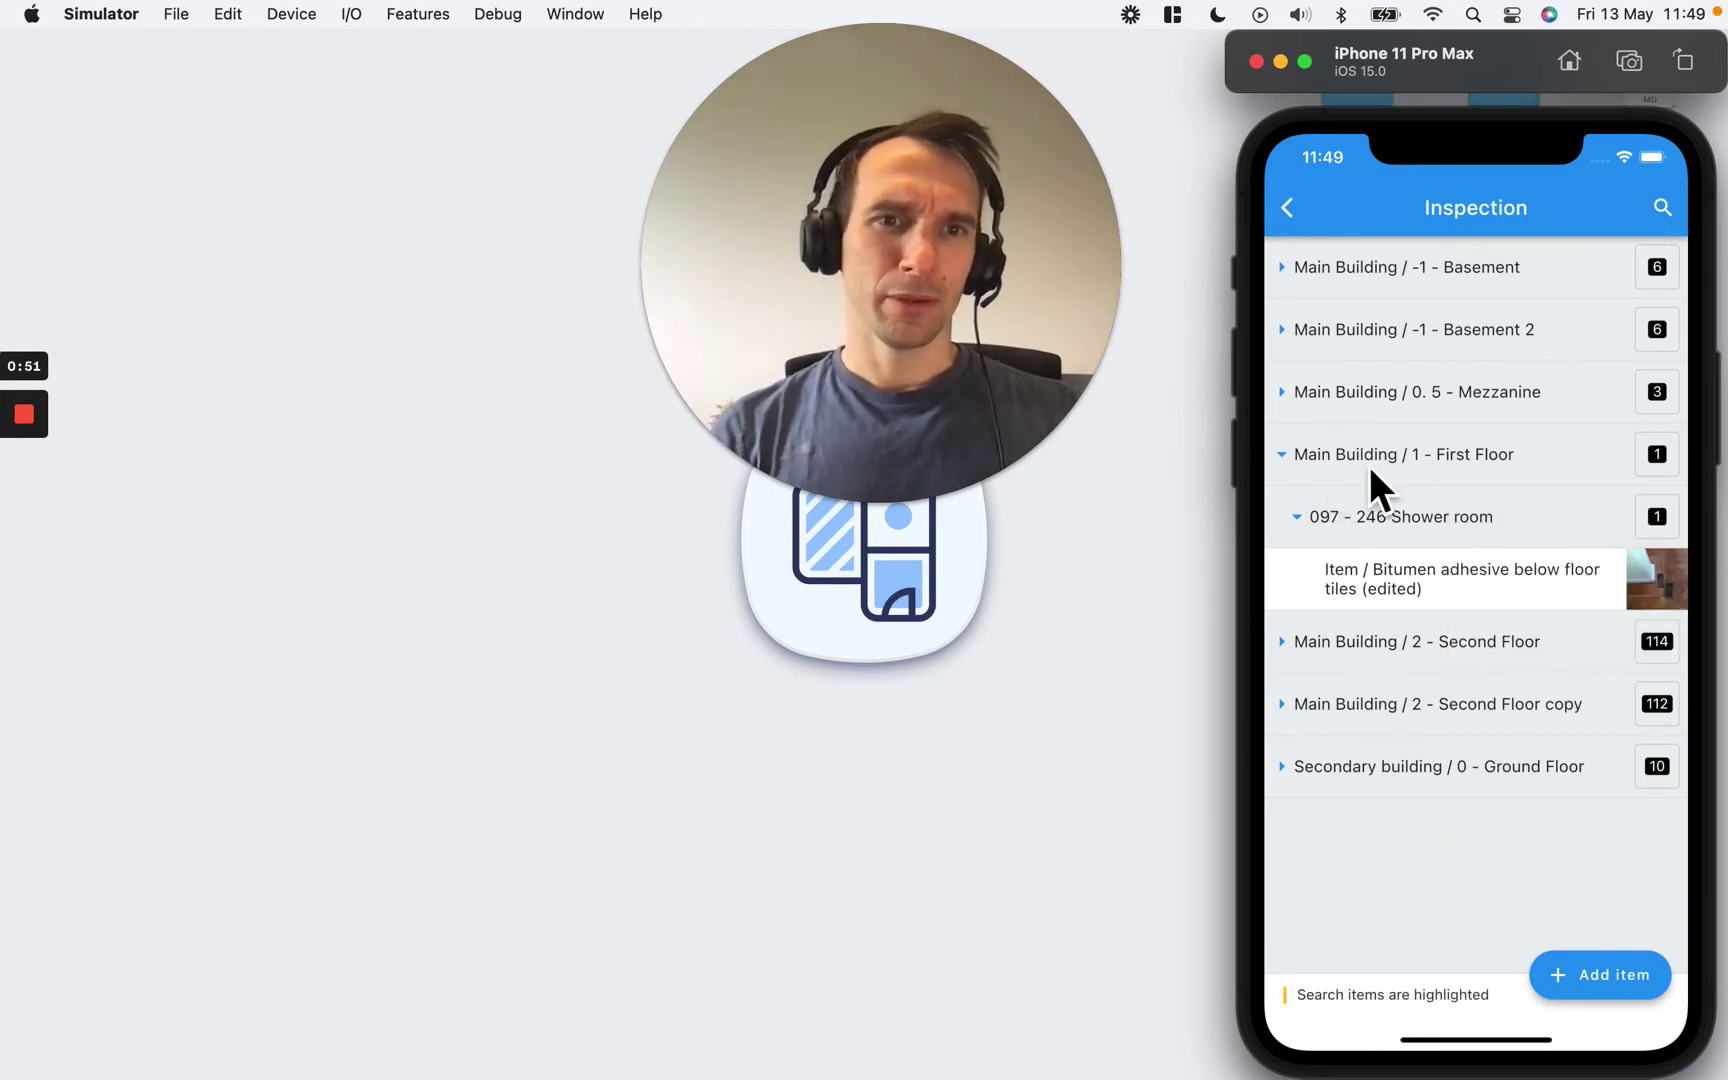
{"action": "left_click", "coordinate": [1658, 518]}
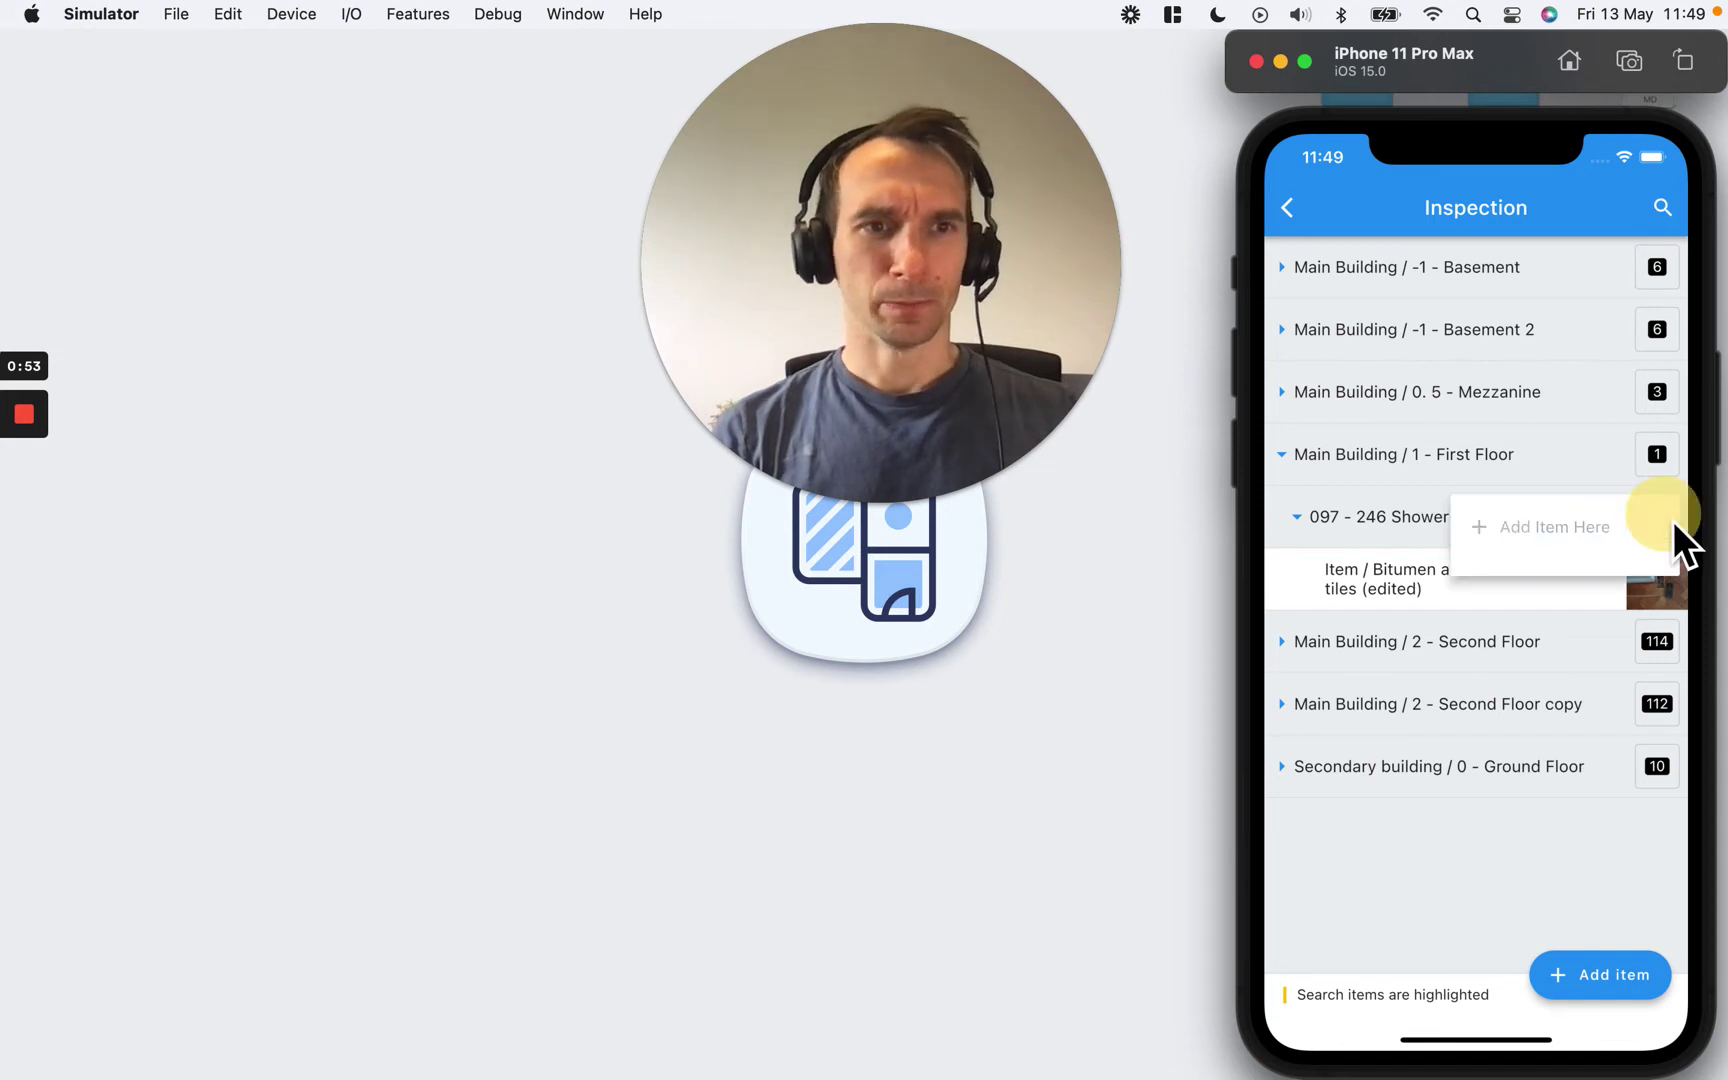
{"action": "left_click", "coordinate": [1576, 533]}
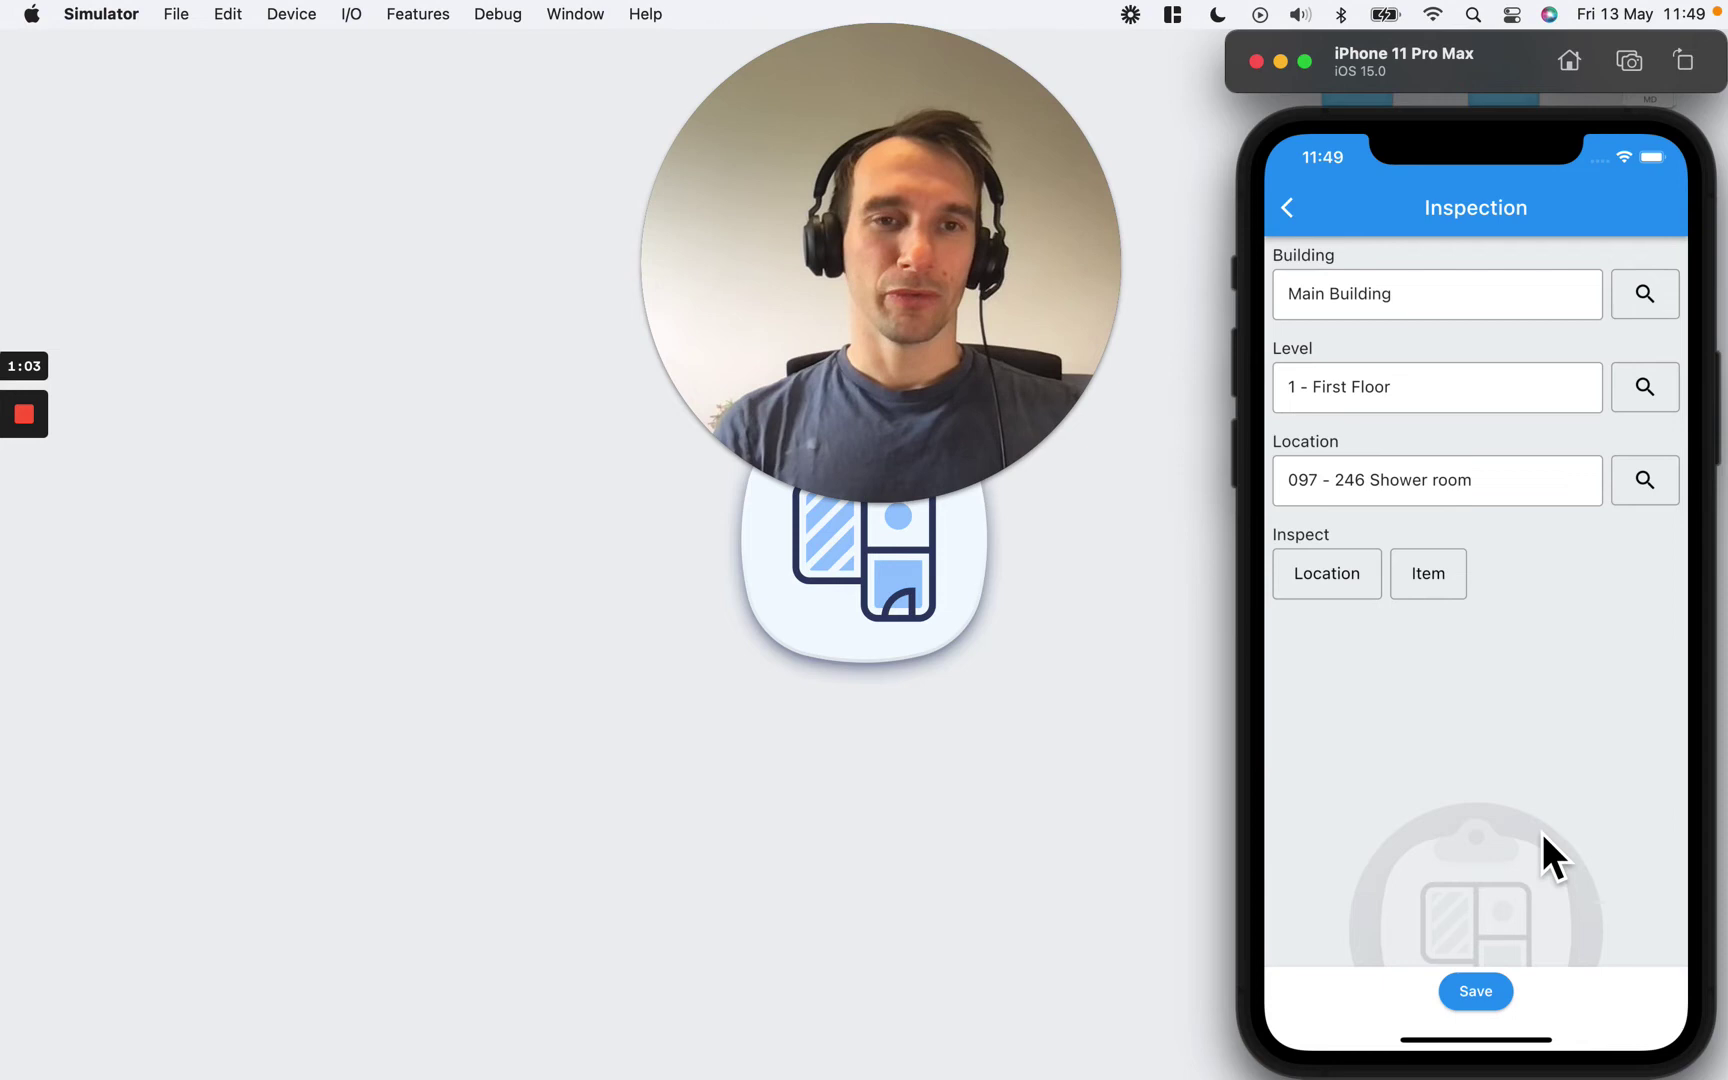
- Quit the unsaved Shower room item and go back to the home job list
{"action": "left_click", "coordinate": [1290, 210]}
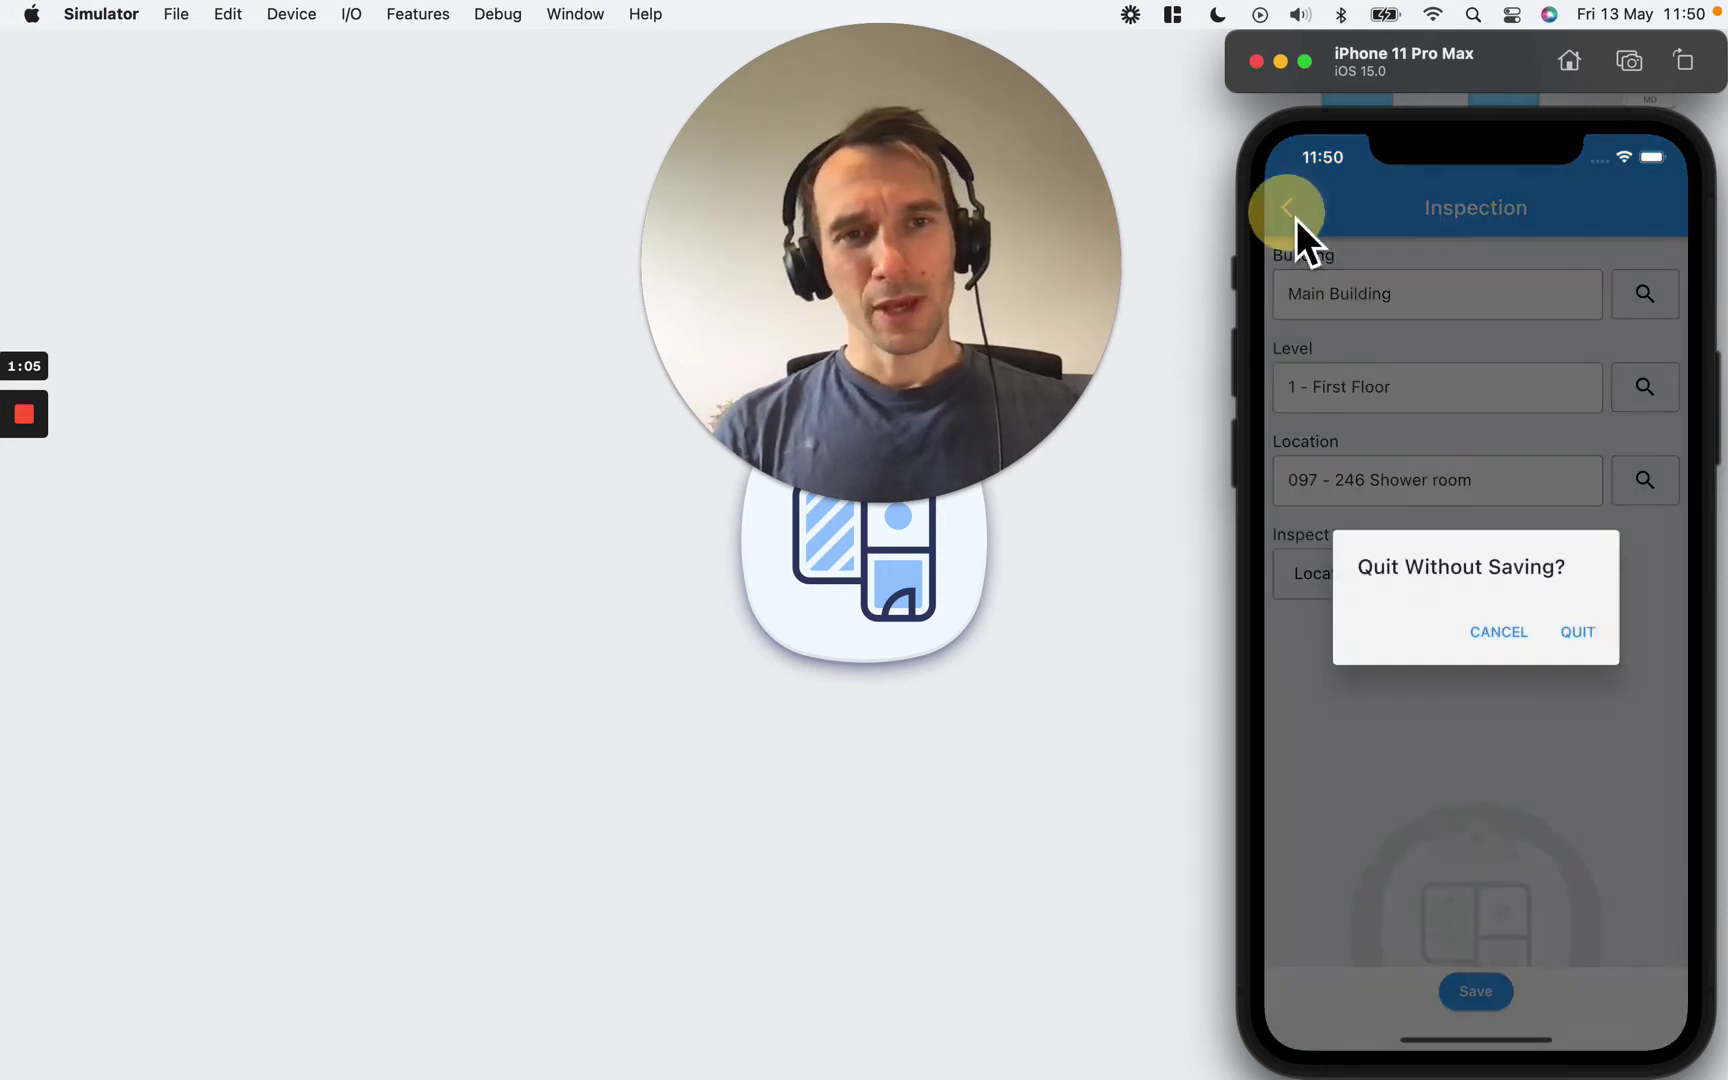
{"action": "left_click", "coordinate": [1577, 631]}
{"action": "left_click", "coordinate": [1293, 203]}
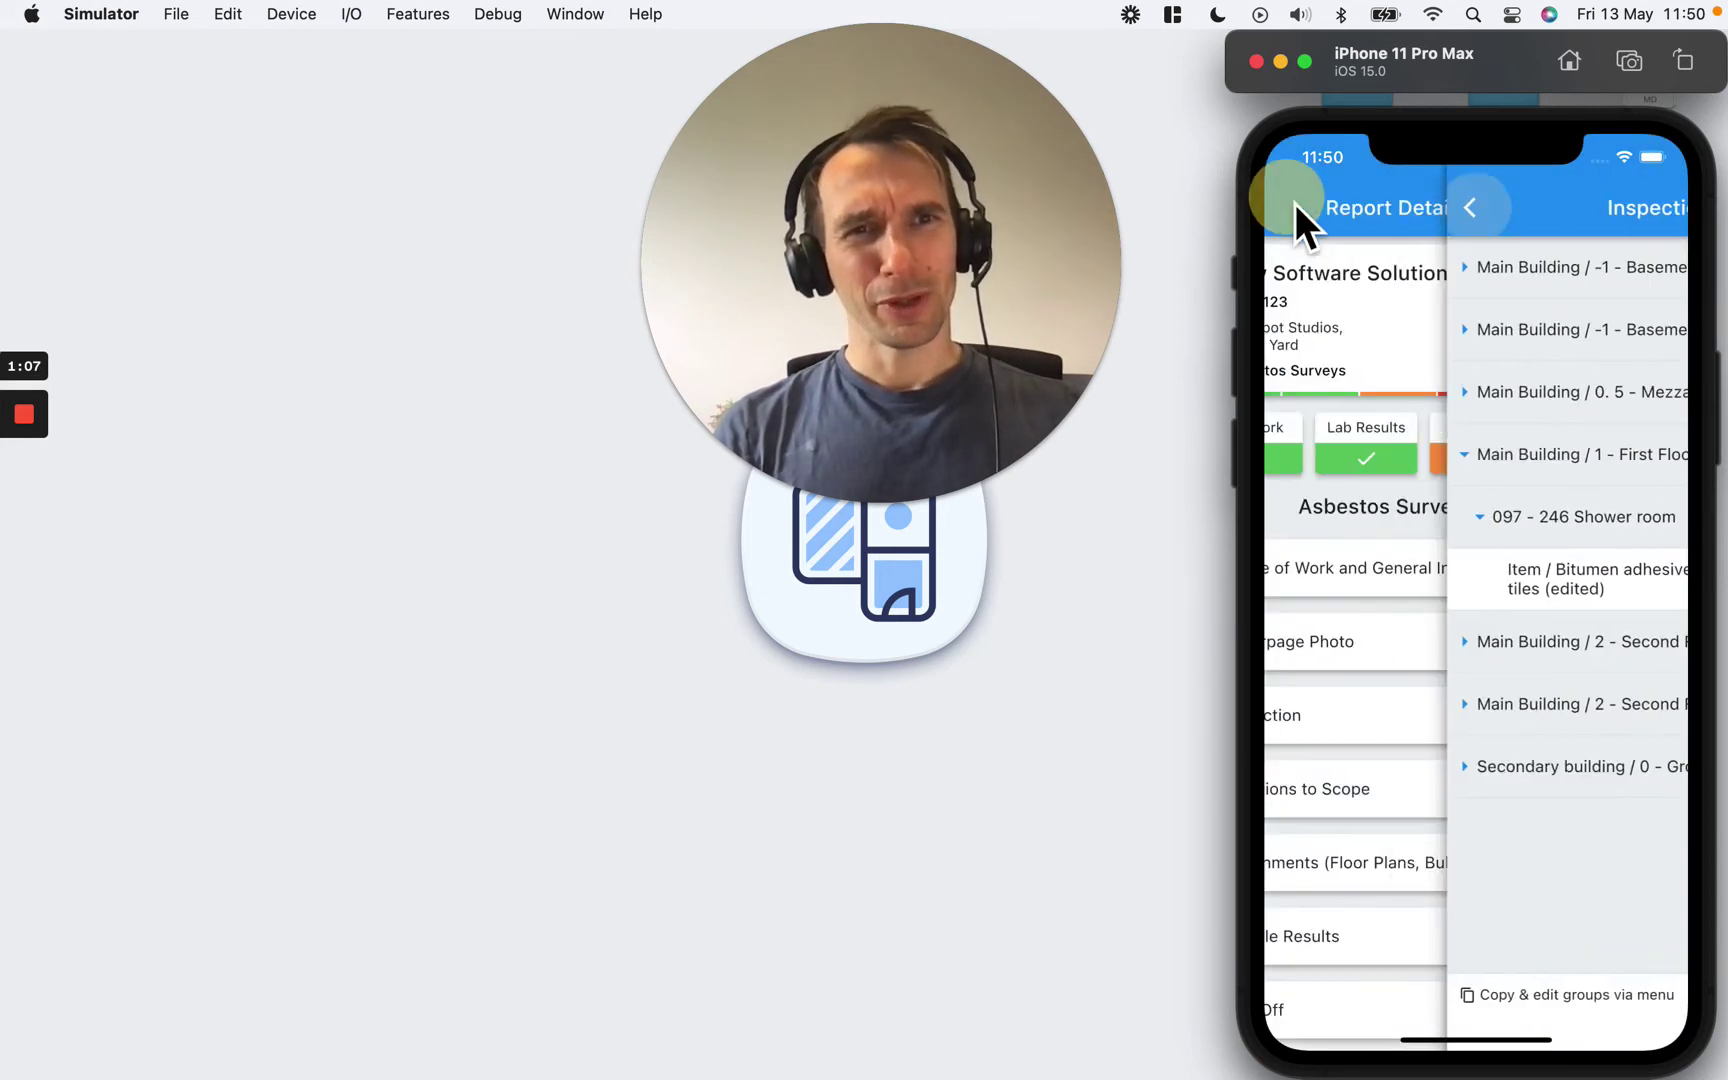
{"action": "left_click", "coordinate": [1294, 209]}
- Switch the app's Brightness setting to dark mode
{"action": "left_click", "coordinate": [1298, 215]}
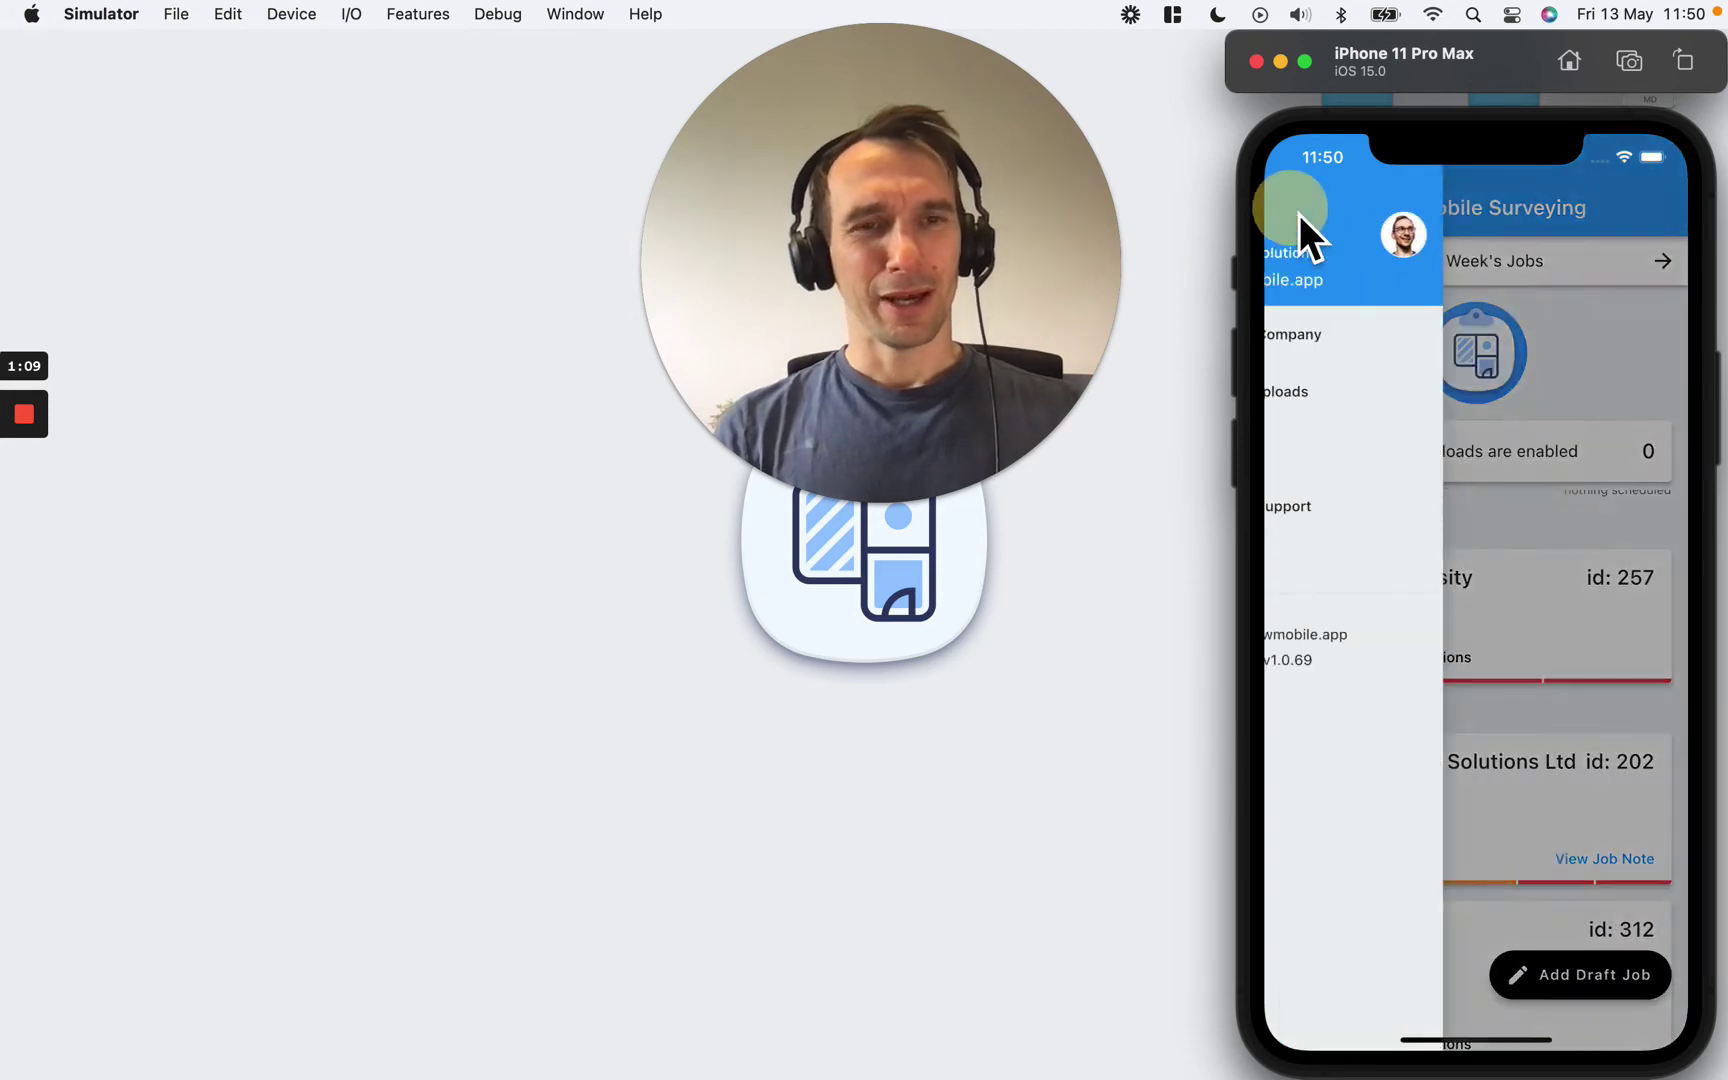
{"action": "left_click", "coordinate": [1366, 448]}
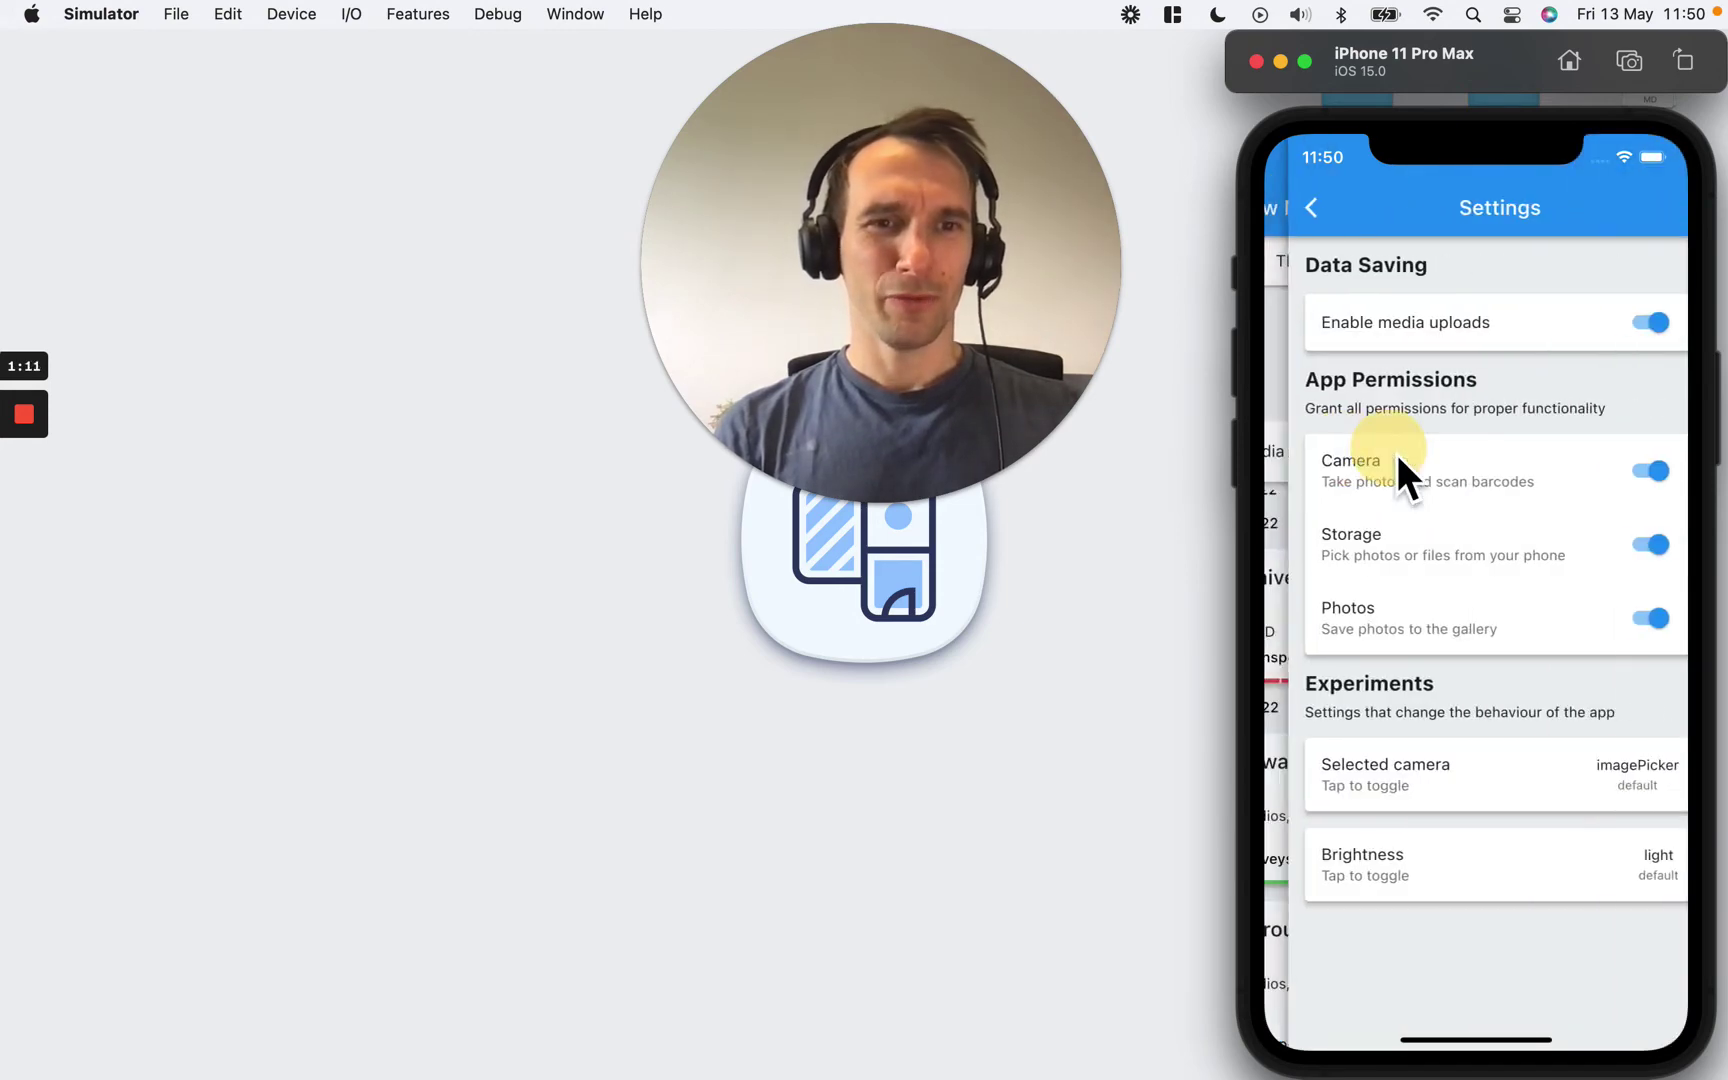
{"action": "left_click", "coordinate": [1405, 854]}
{"action": "left_click", "coordinate": [1293, 207]}
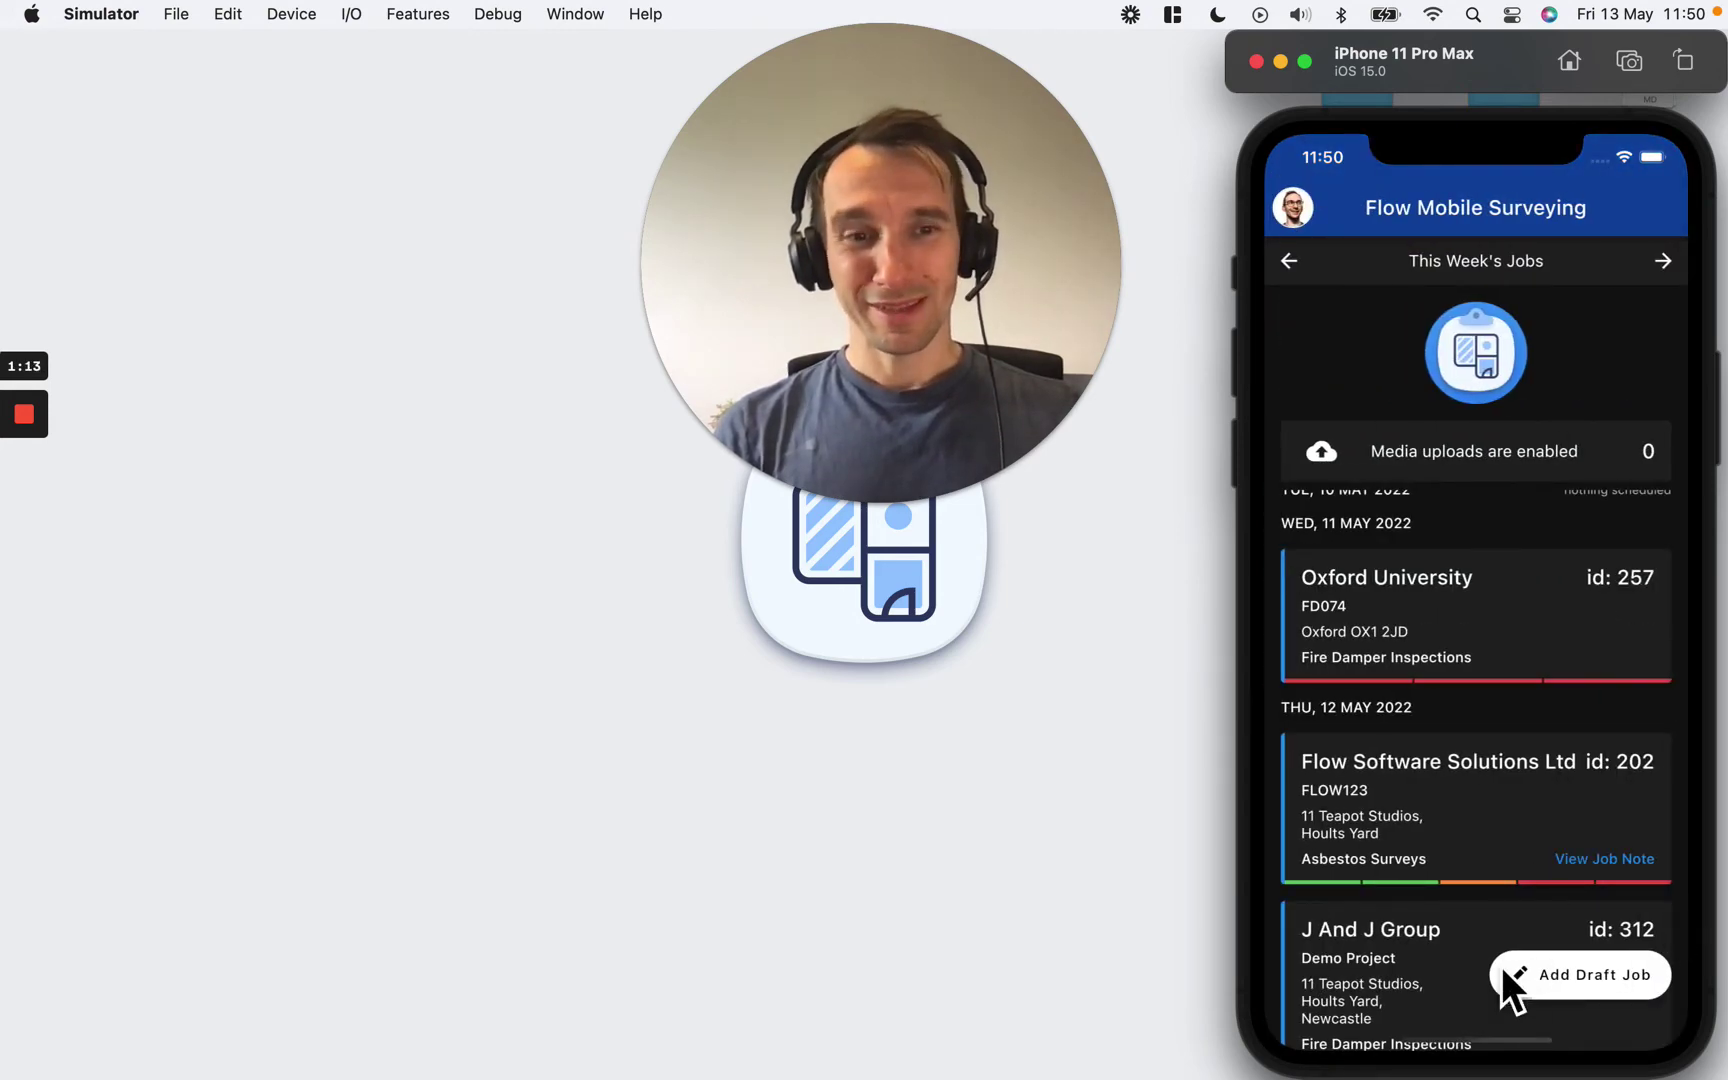